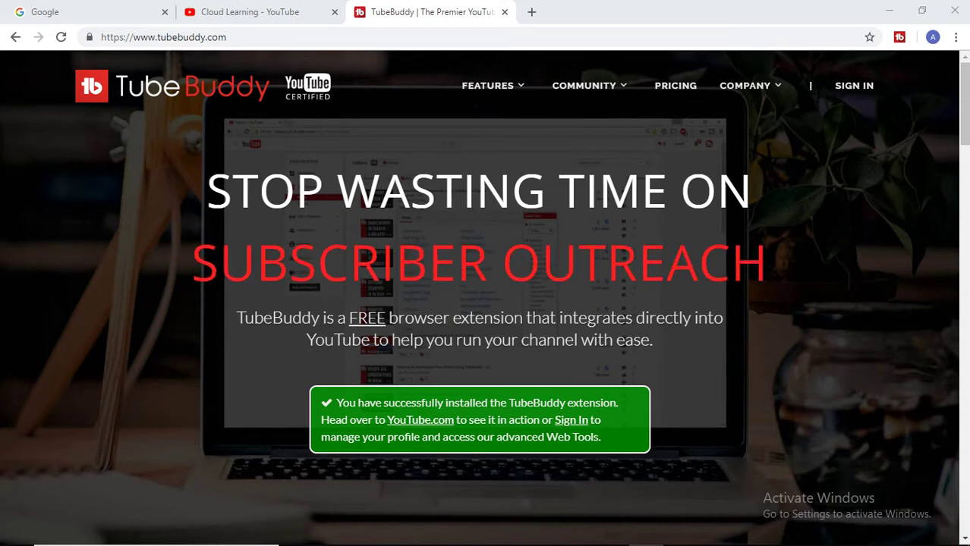
- Bring up the Windows search panel with Win+S
key(super+s)
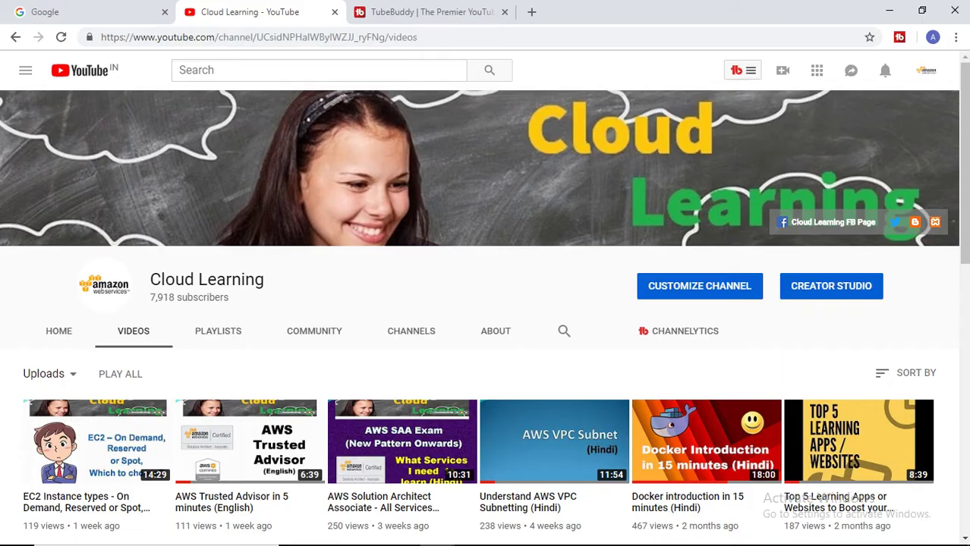
- On the Cloud Learning YouTube tab, view and then dismiss the TubeBuddy toolbar menu
click(251, 11)
click(743, 70)
scroll(433, 338, up, 10)
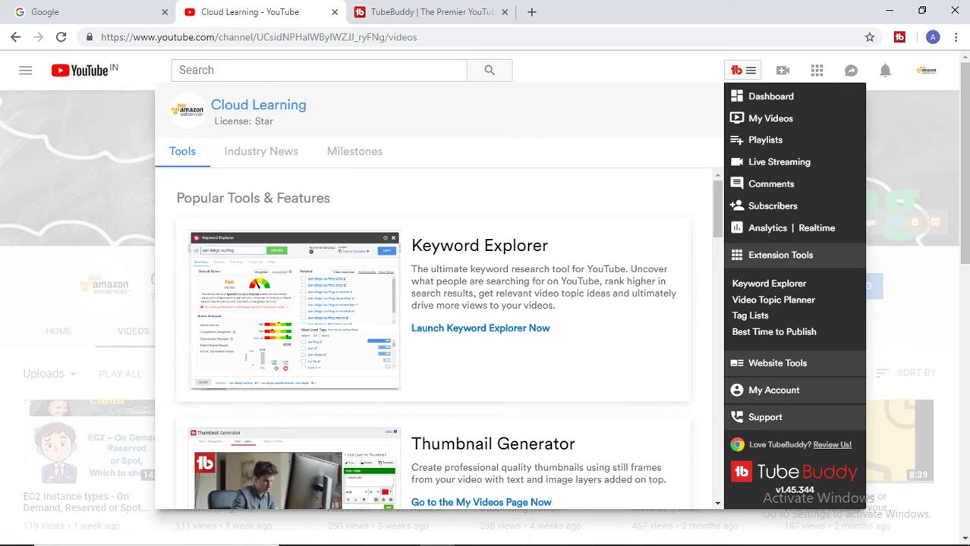
key(Escape)
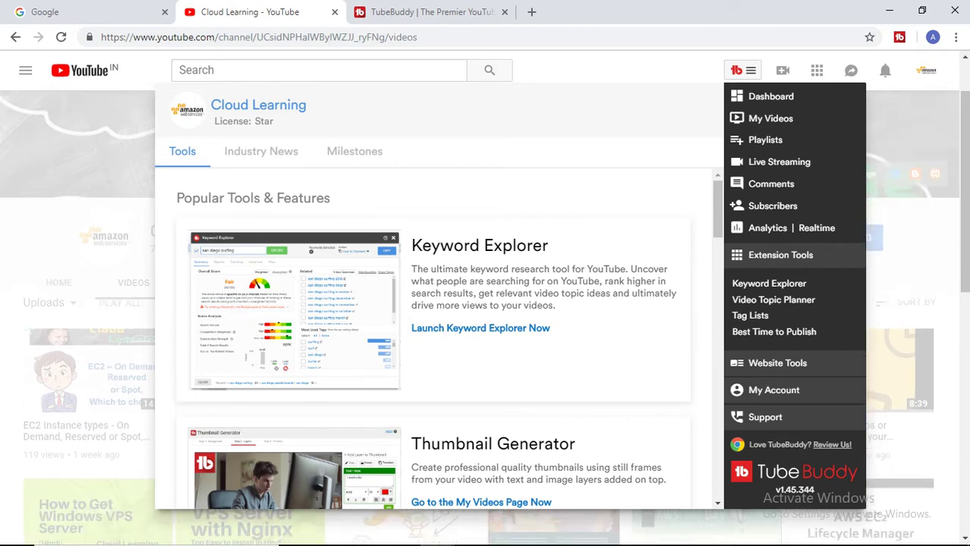
key(Escape)
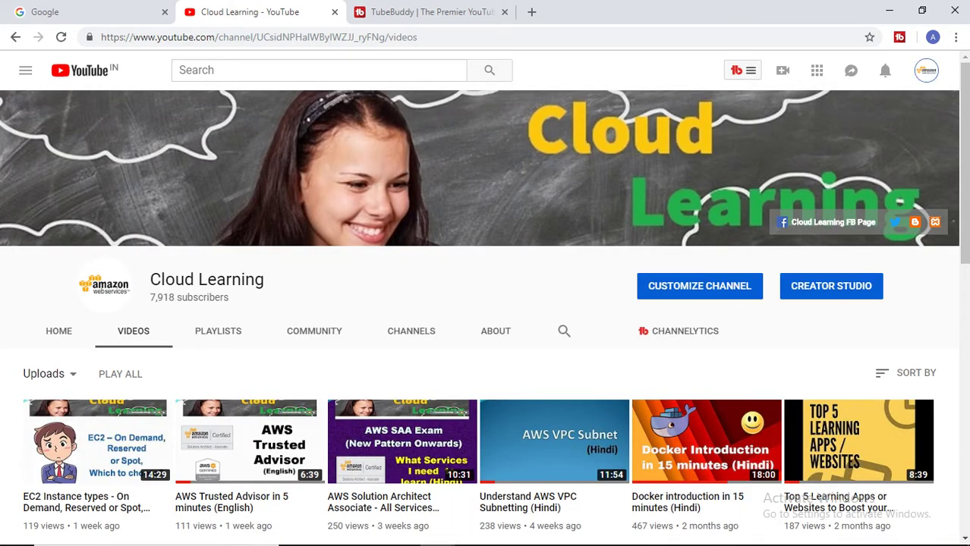
- Go to Creator Studio from the account avatar menu to list the uploaded videos
click(926, 70)
click(759, 183)
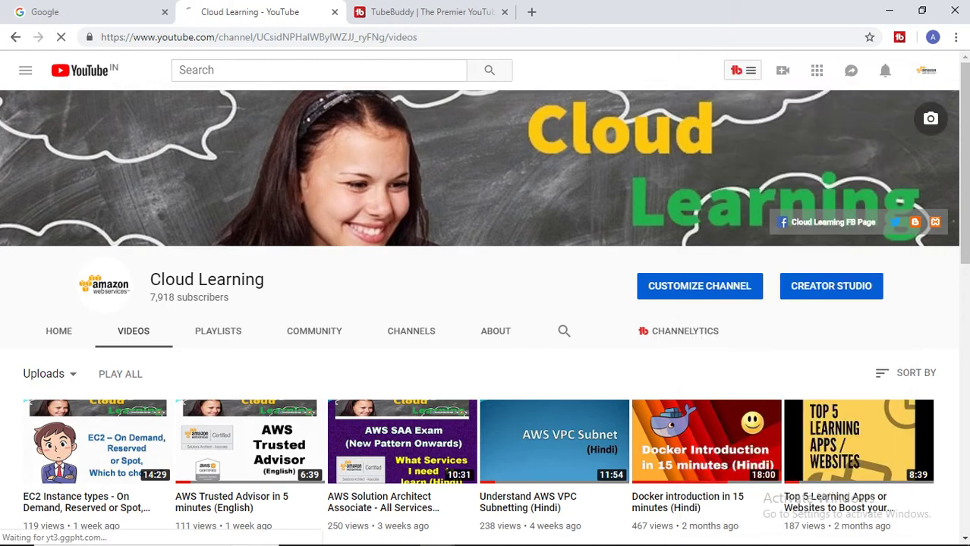
scroll(486, 304, down, 5)
scroll(485, 304, up, 5)
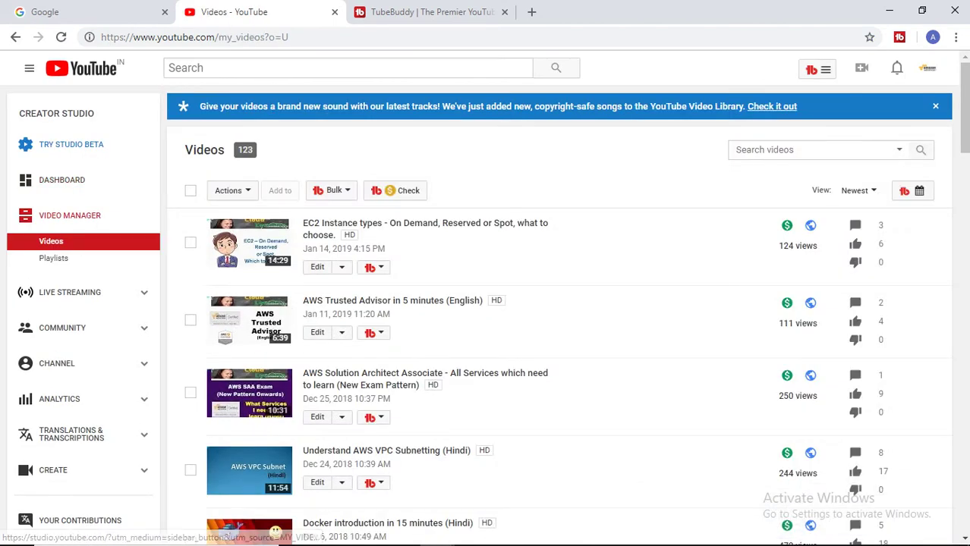
- Start TubeBuddy's Bulk Find / Replace / Append and choose Replace Entire Description
click(331, 190)
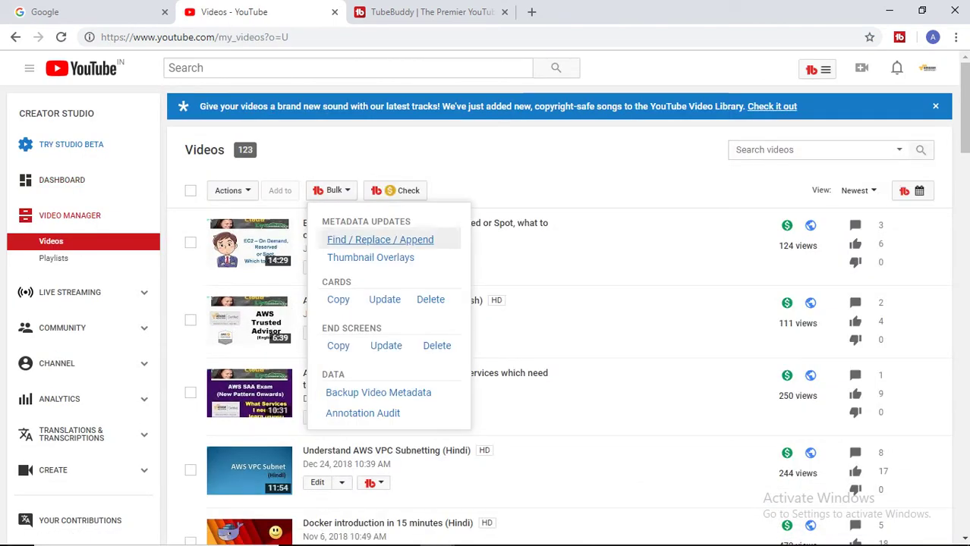
click(379, 240)
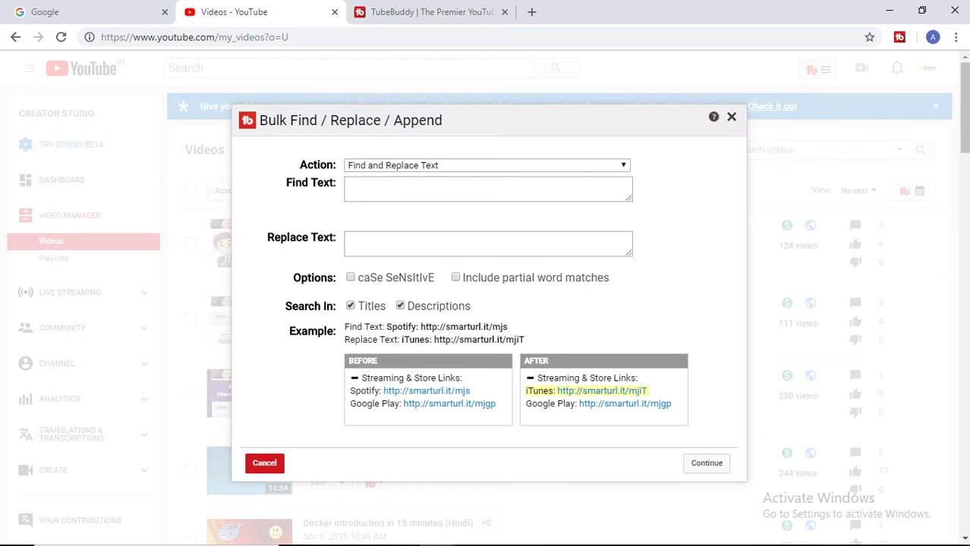
click(486, 165)
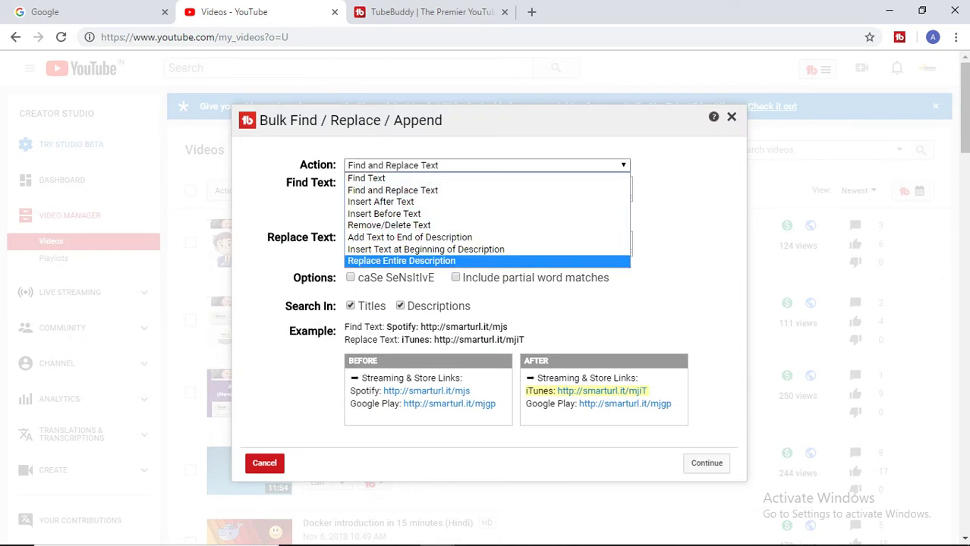
key(Return)
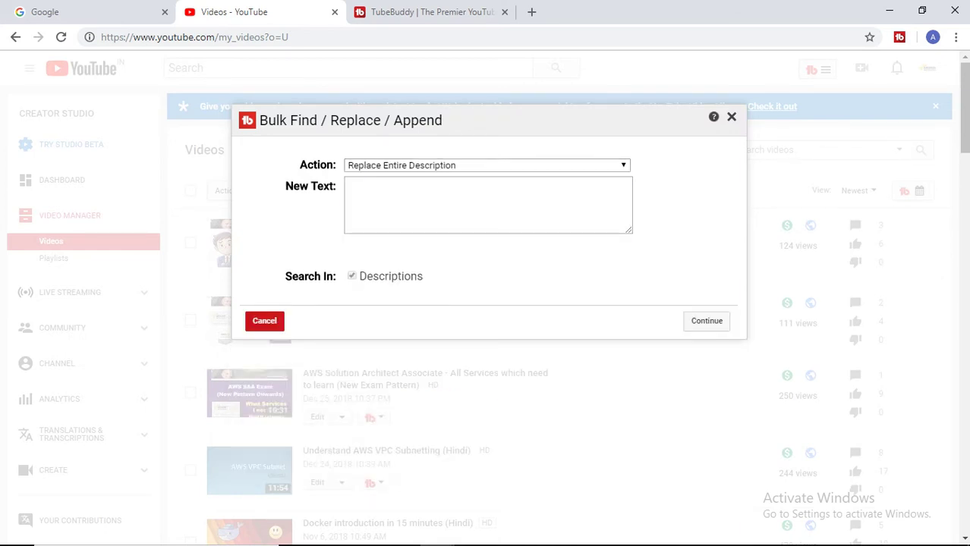
- Enter '.' as the new description and continue, then cancel the wizard and reopen the Bulk menu
click(707, 321)
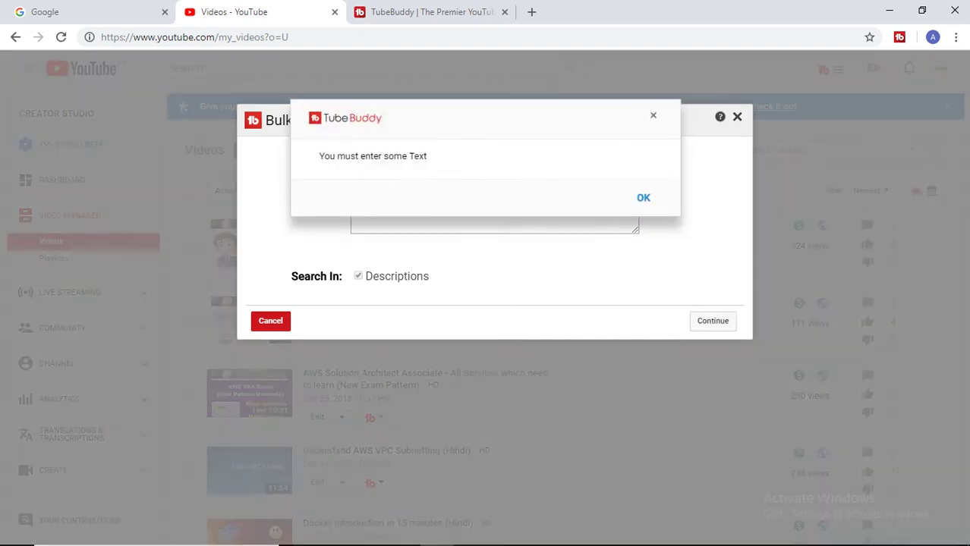
key(Return)
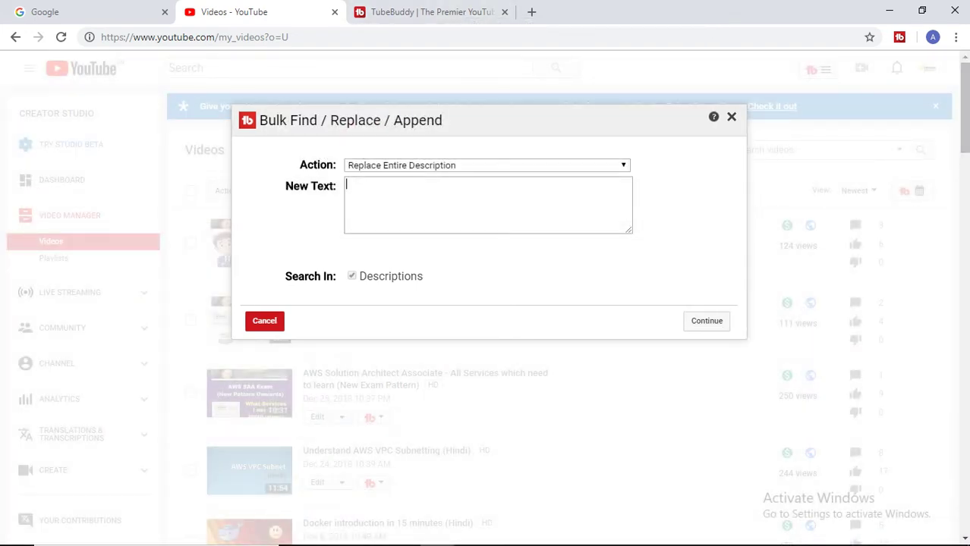
text(.)
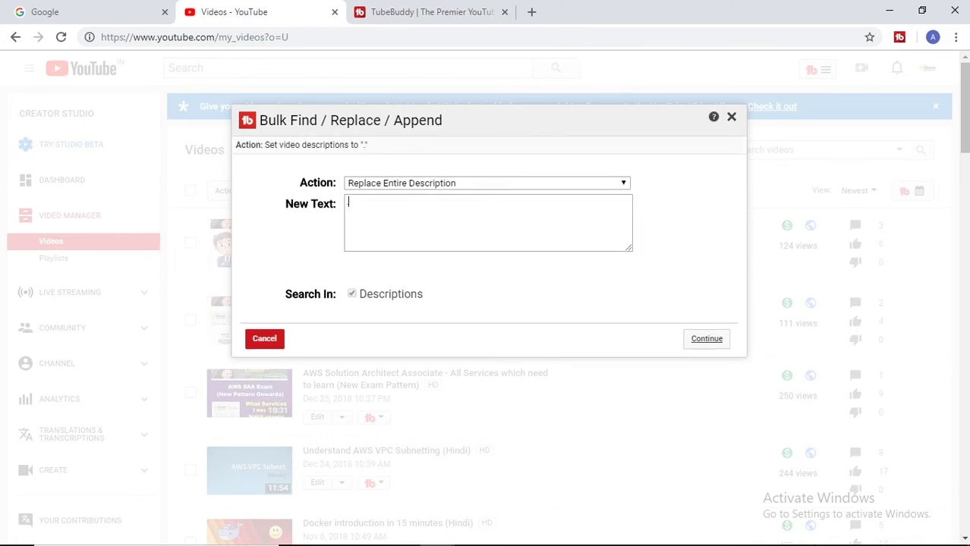
click(707, 338)
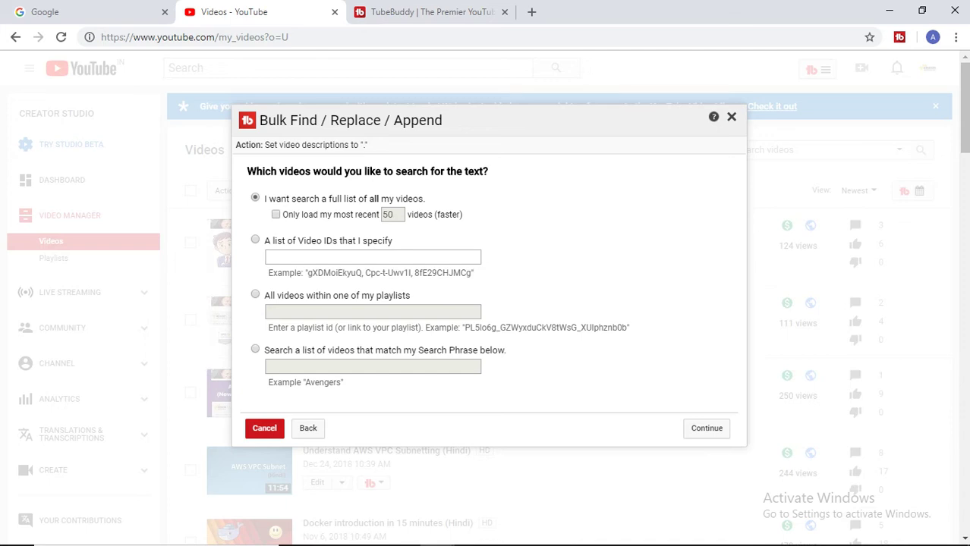
key(Escape)
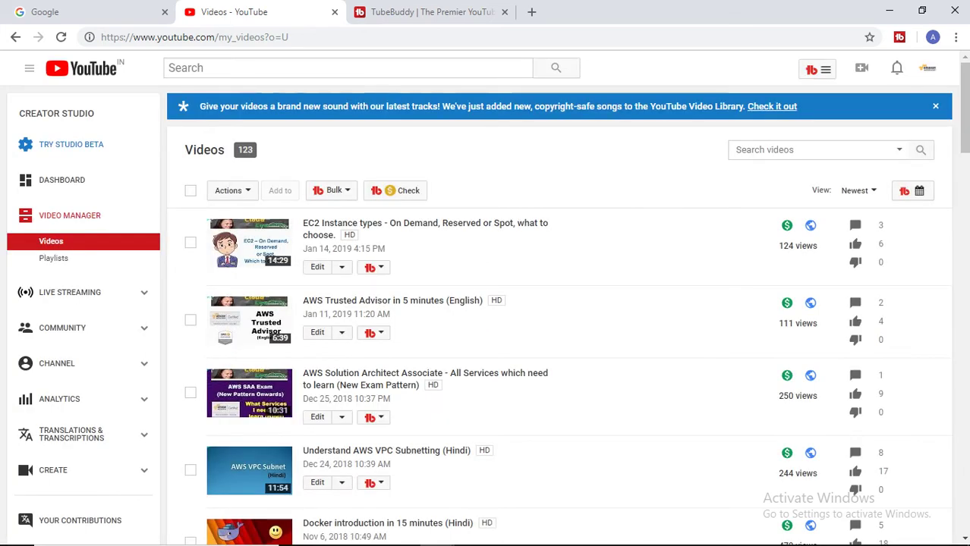
click(331, 190)
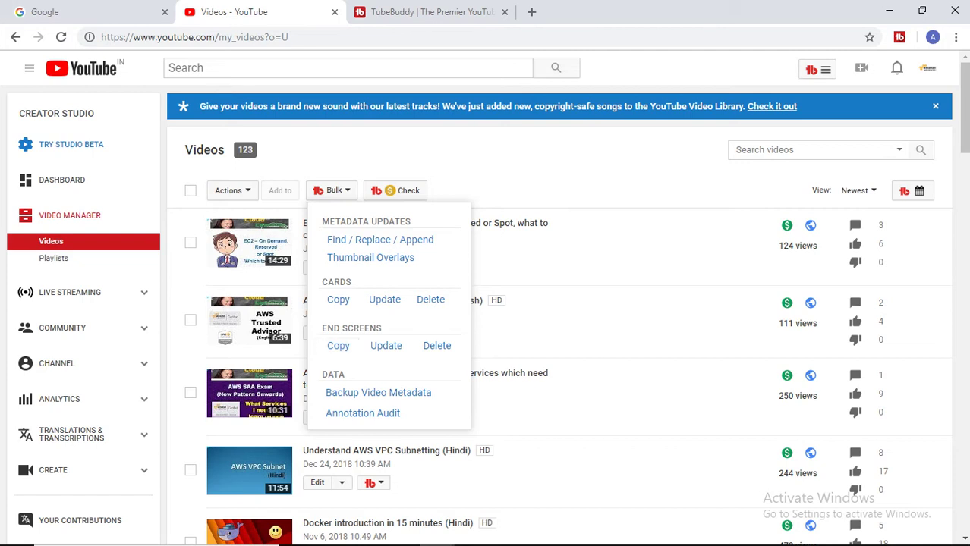
- Close the TubeBuddy Bulk dropdown and switch to the tubebuddy.com tab
key(Escape)
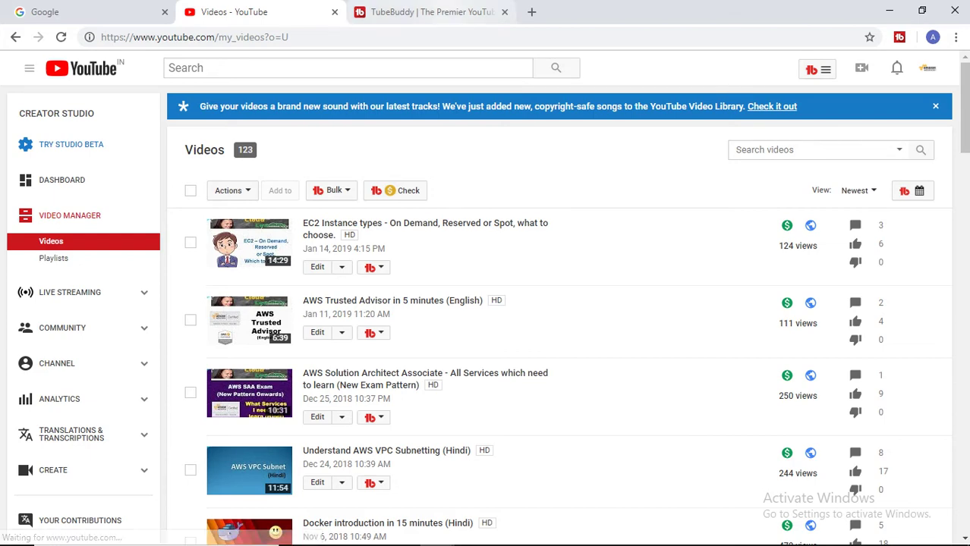
key(ctrl+Tab)
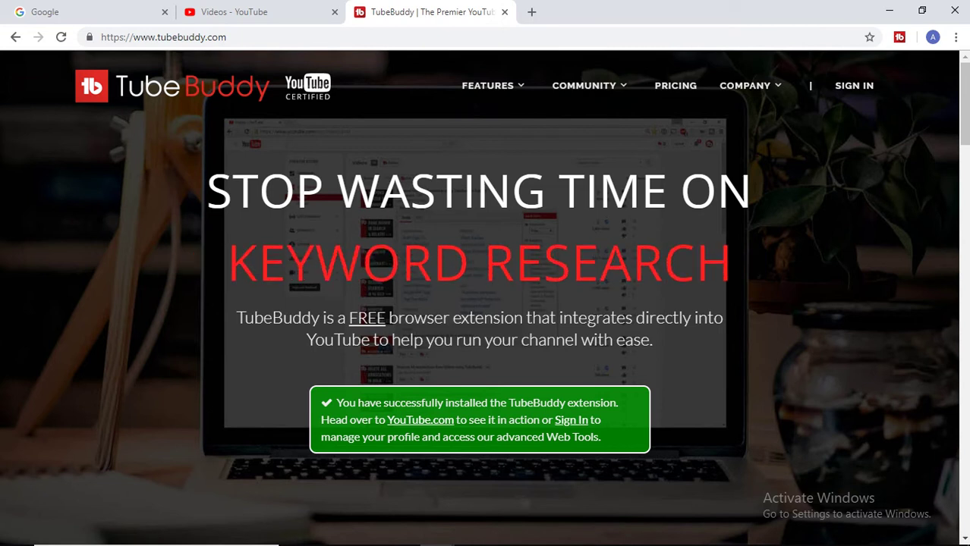
- Look through the FEATURES, COMMUNITY, Video SEO and Promotion menus, then go to PRICING
mouse_move(488, 85)
mouse_move(513, 123)
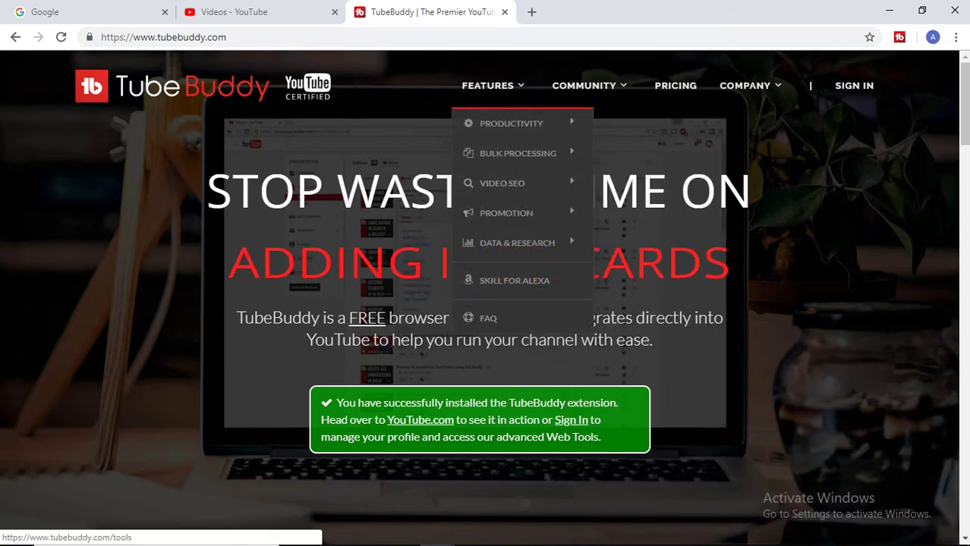
mouse_move(584, 85)
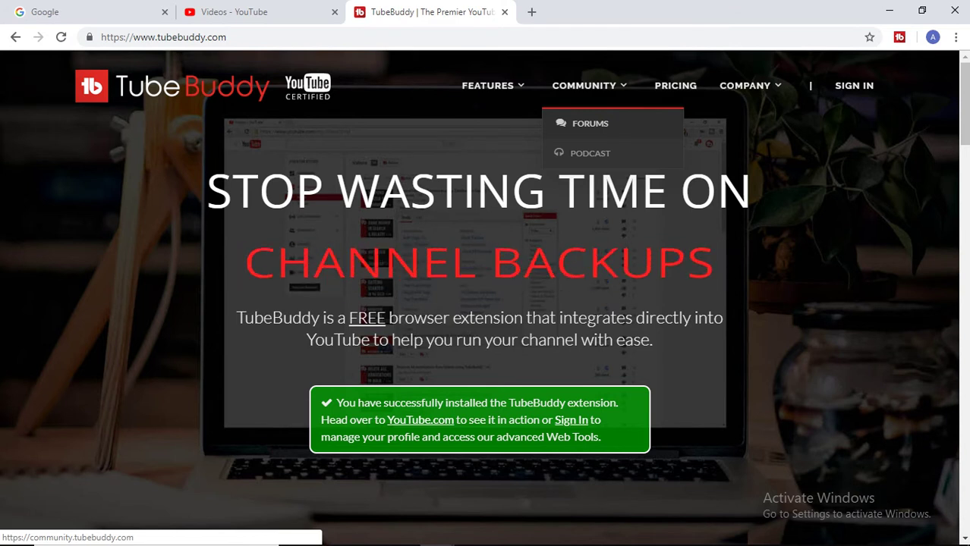
mouse_move(488, 85)
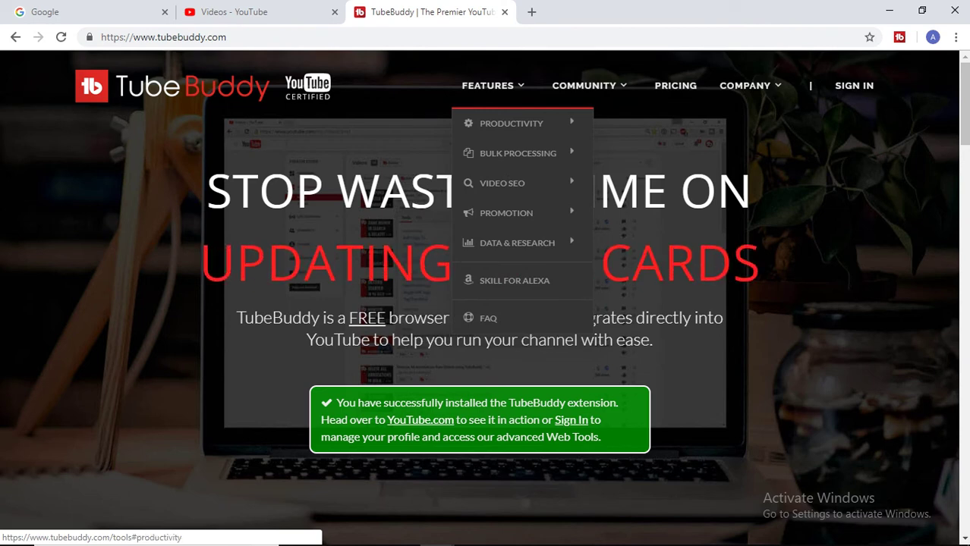
mouse_move(503, 183)
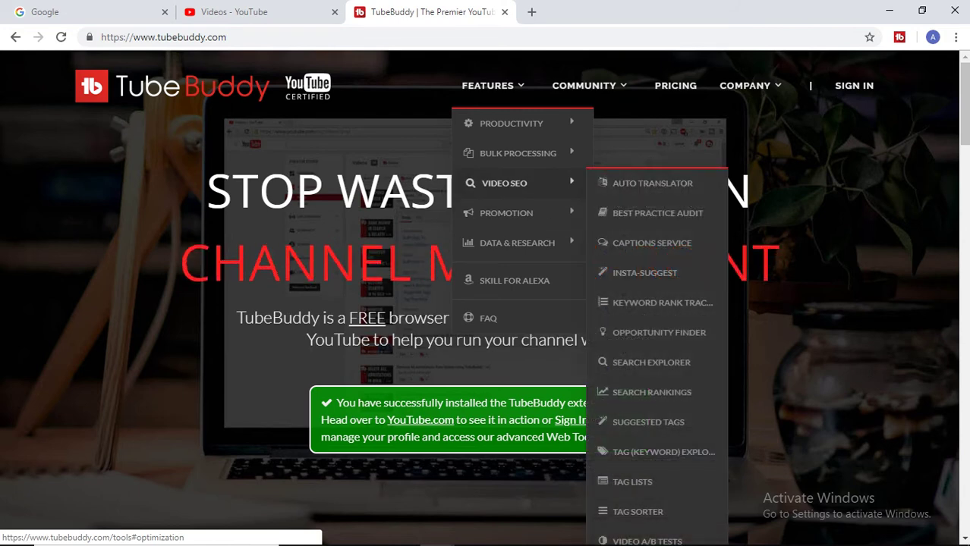
mouse_move(508, 212)
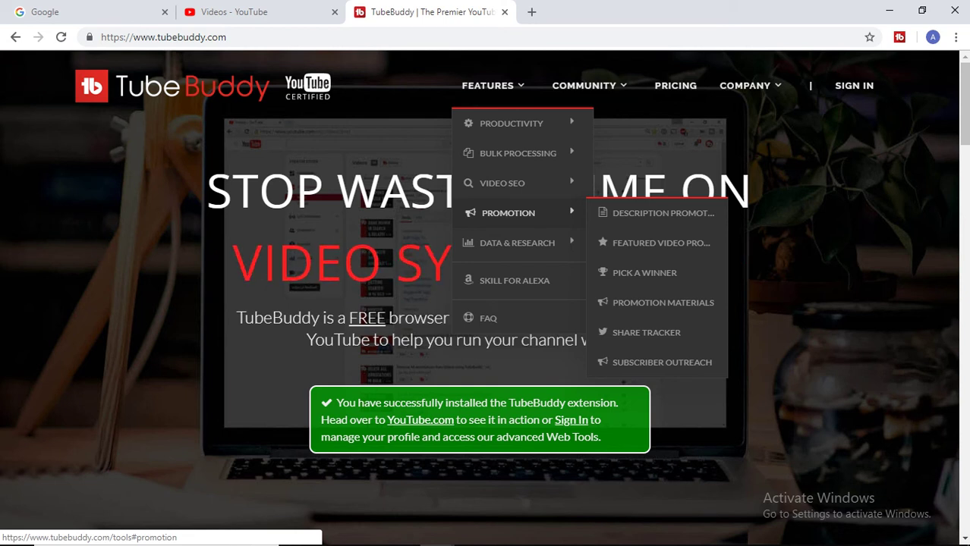
click(508, 213)
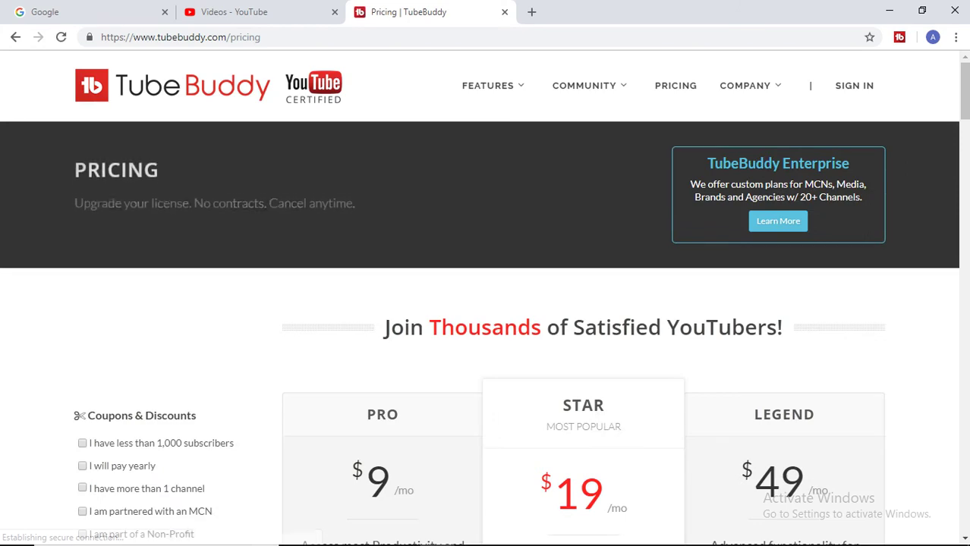
scroll(479, 304, down, 2)
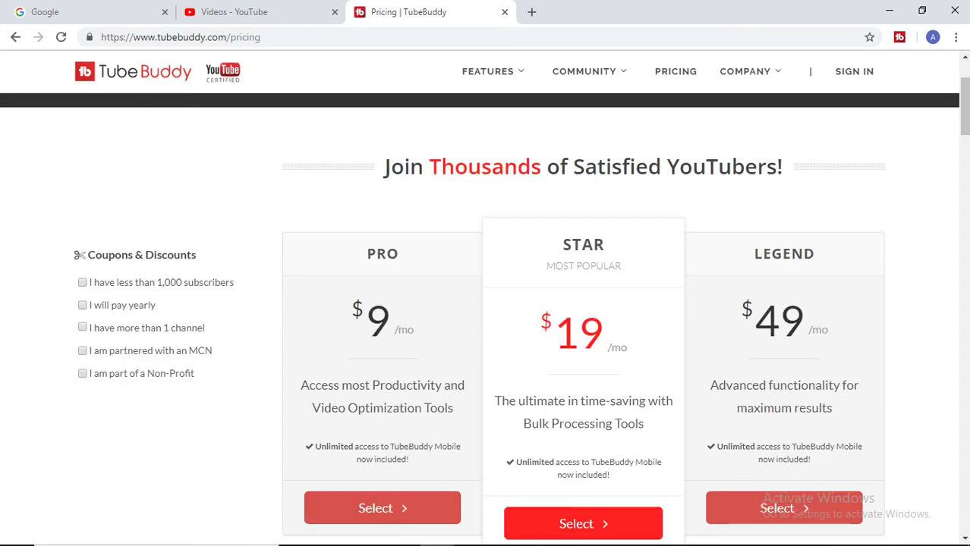
scroll(485, 319, down, 2)
scroll(485, 318, down, 5)
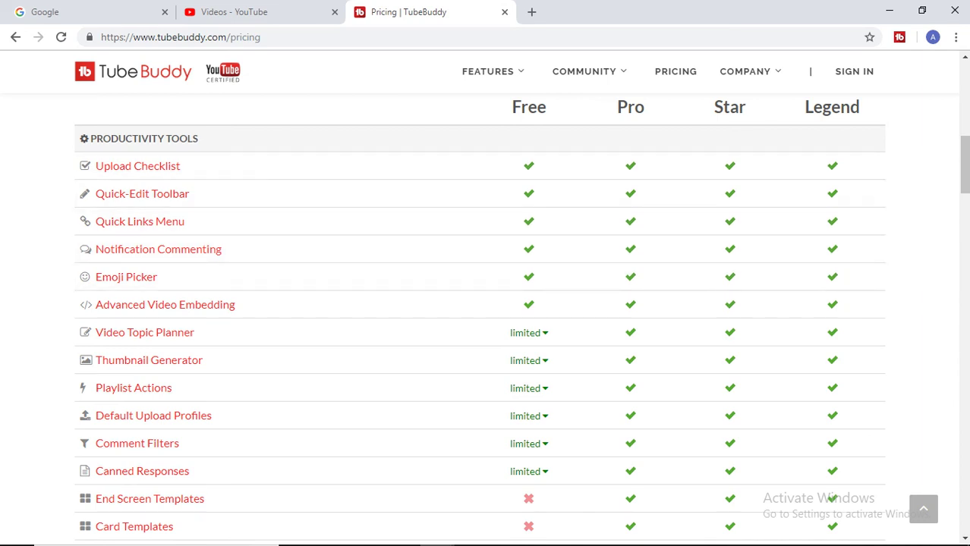
scroll(486, 273, down, 2)
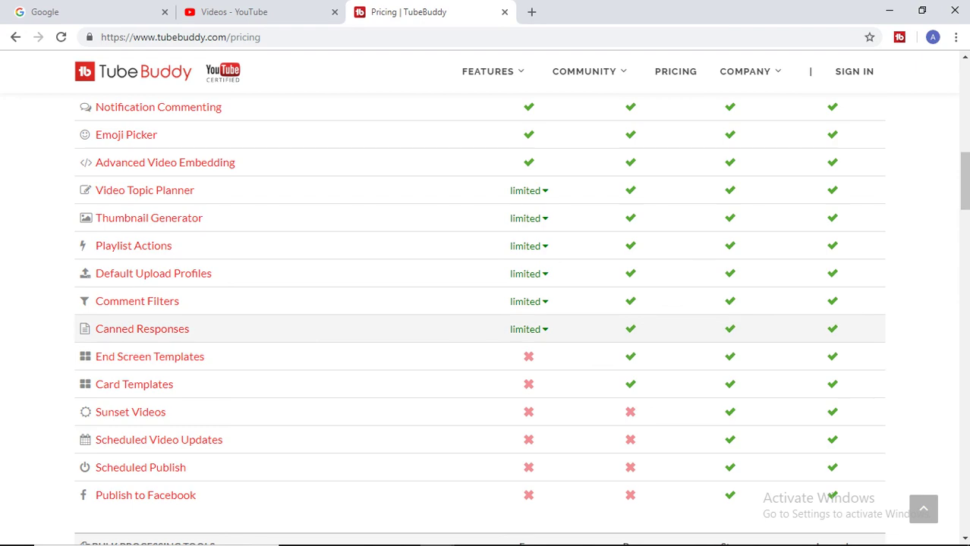
scroll(486, 357, down, 2)
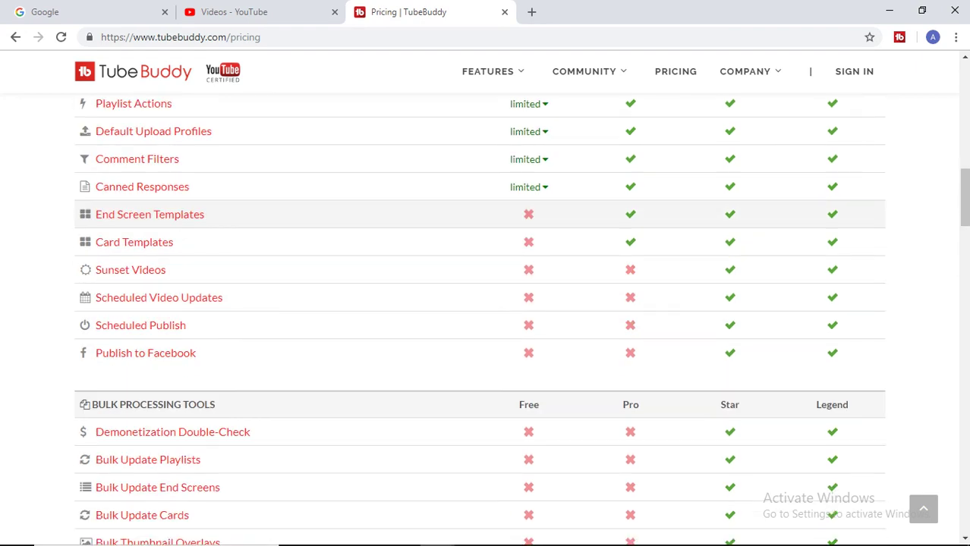
scroll(486, 357, down, 2)
scroll(486, 319, up, 9)
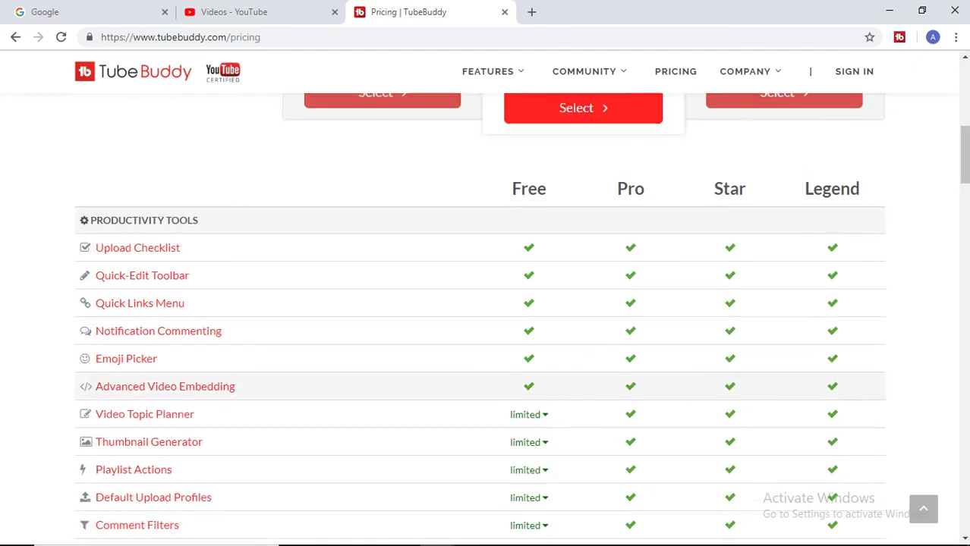
scroll(223, 72, up, 5)
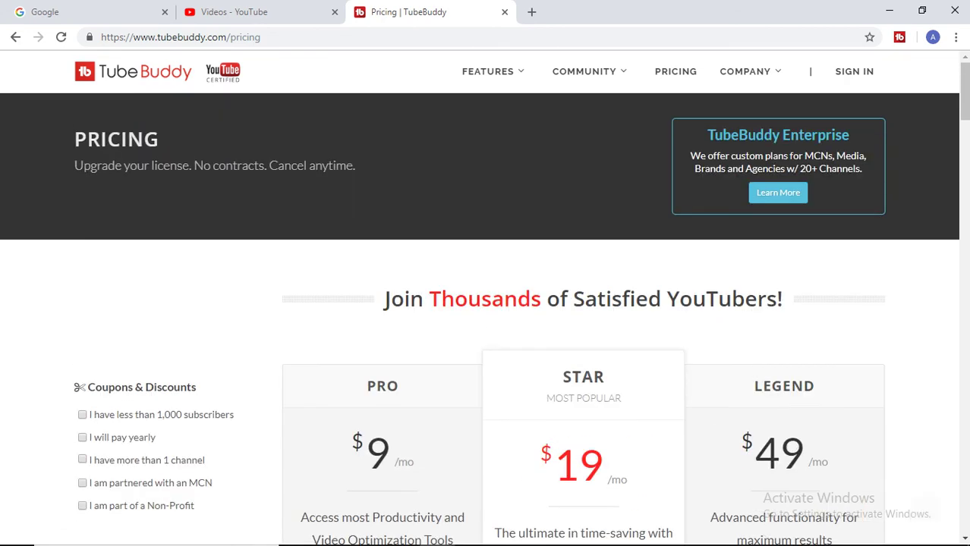
mouse_move(488, 85)
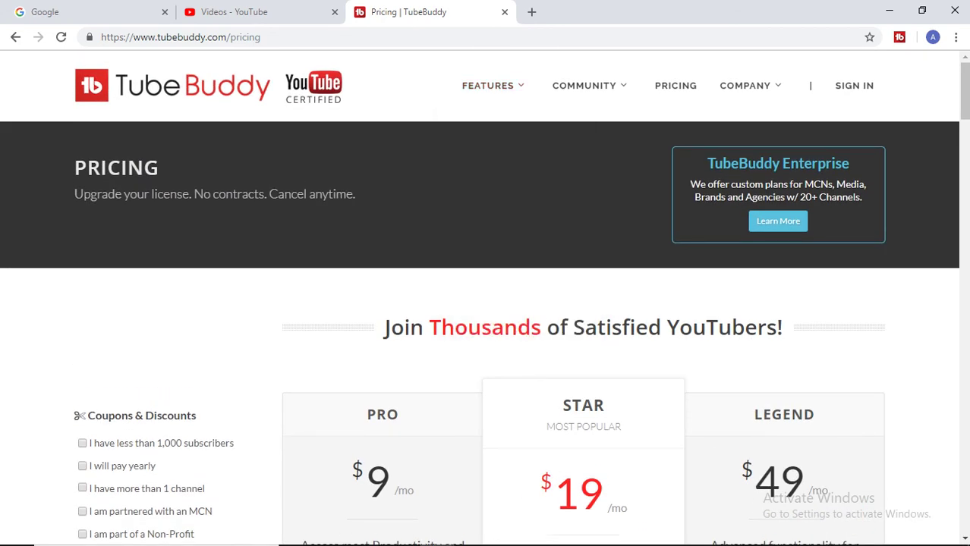